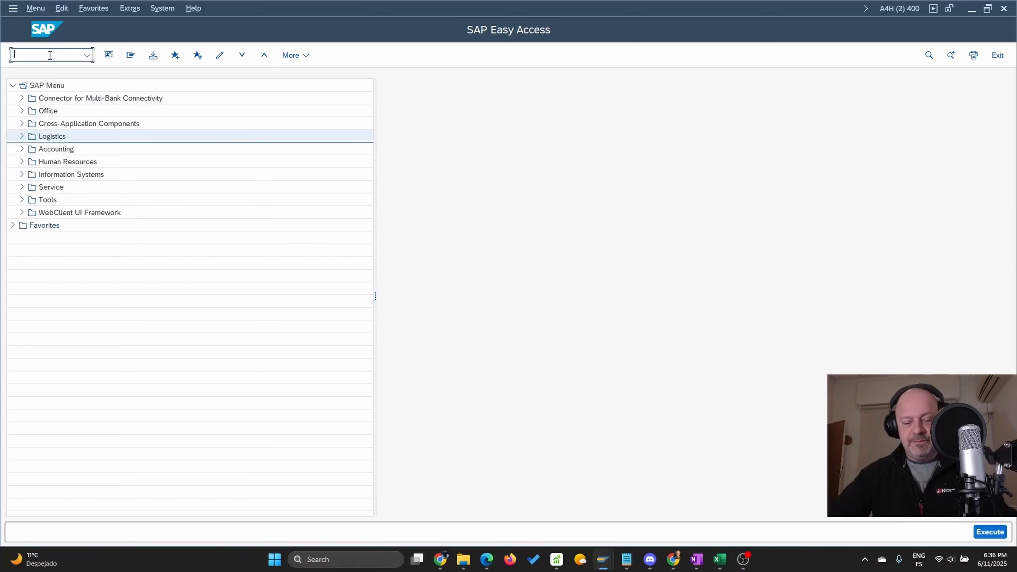
Run transaction SPRO and display the SAP Reference IMG
text(SPRO)
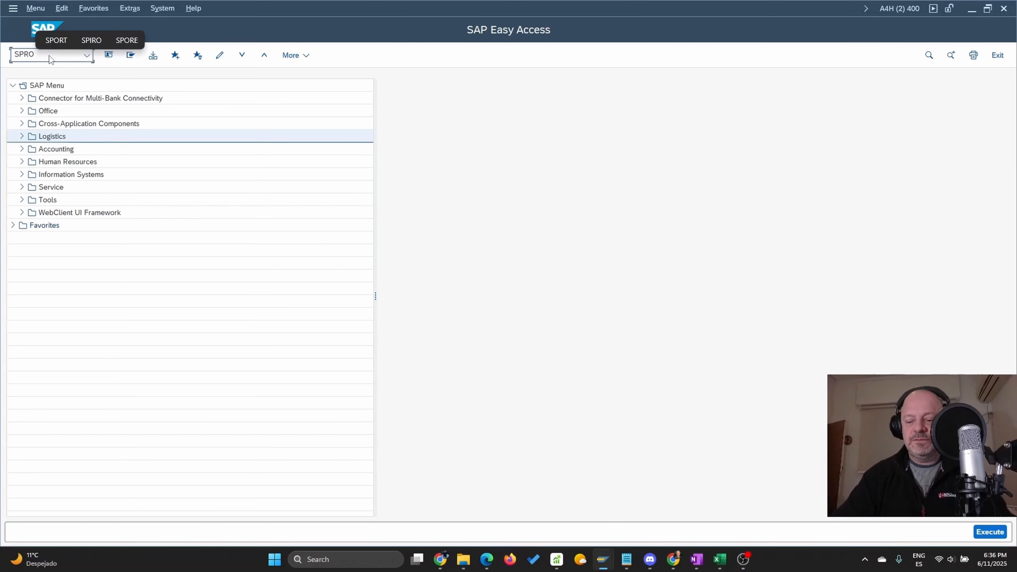
key(Return)
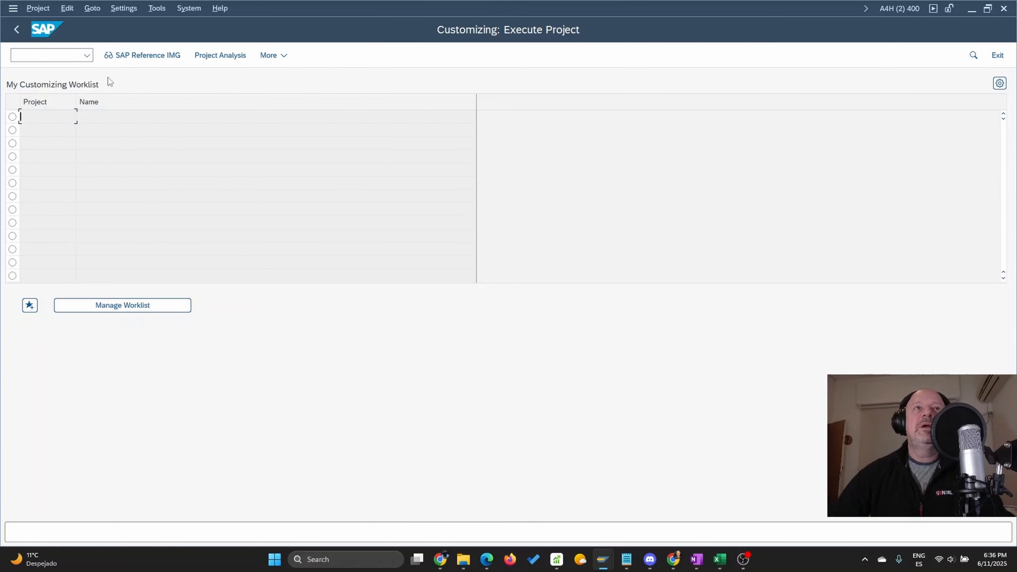
click(143, 56)
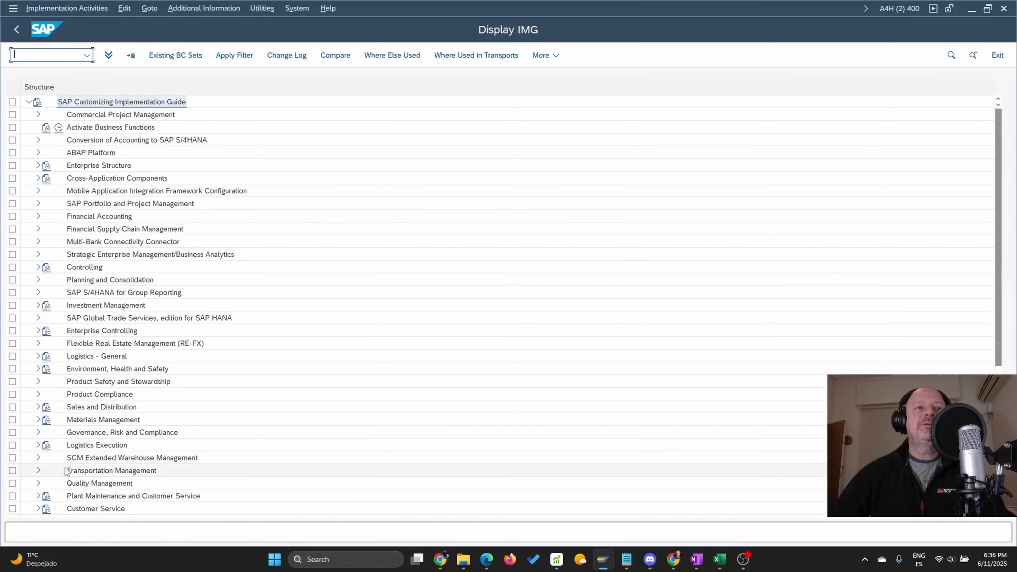
Open Maintain Settings at Client Level under the Basic Settings of Quality Management
double_click(70, 484)
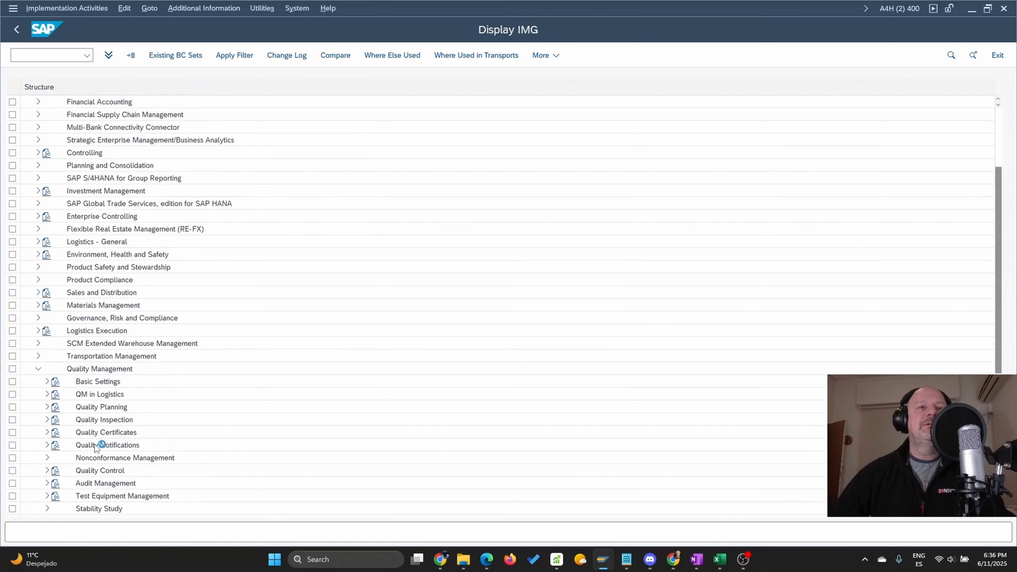
click(47, 382)
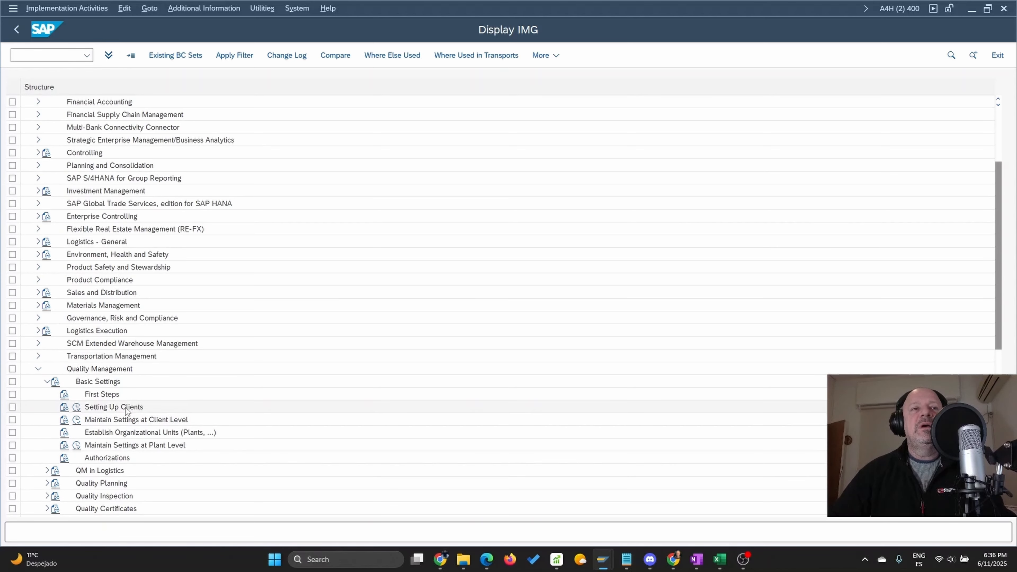
click(77, 421)
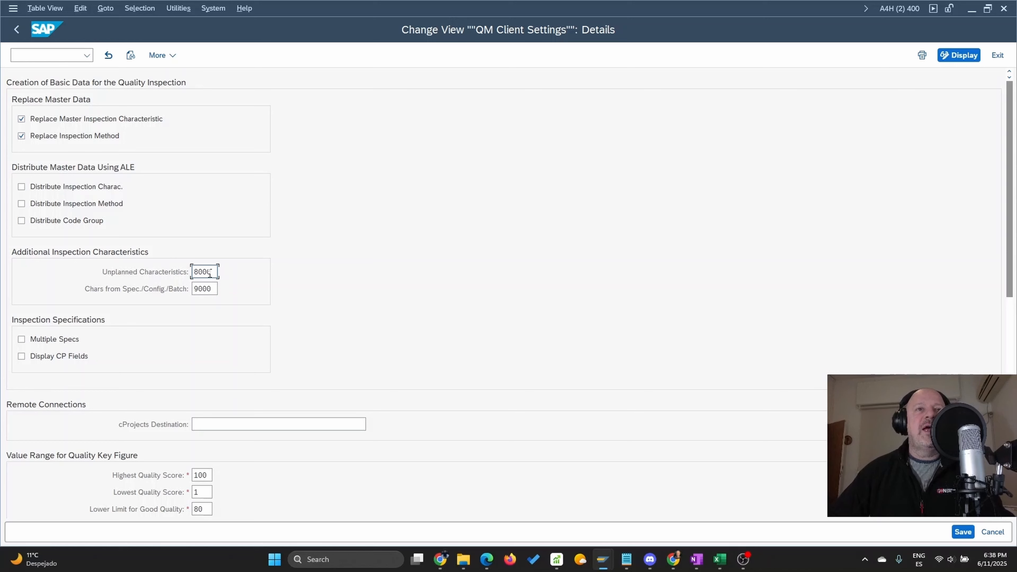
Review the additional inspection characteristics numbering and the cProjects destination in the QM client settings
drag(215, 272, 185, 289)
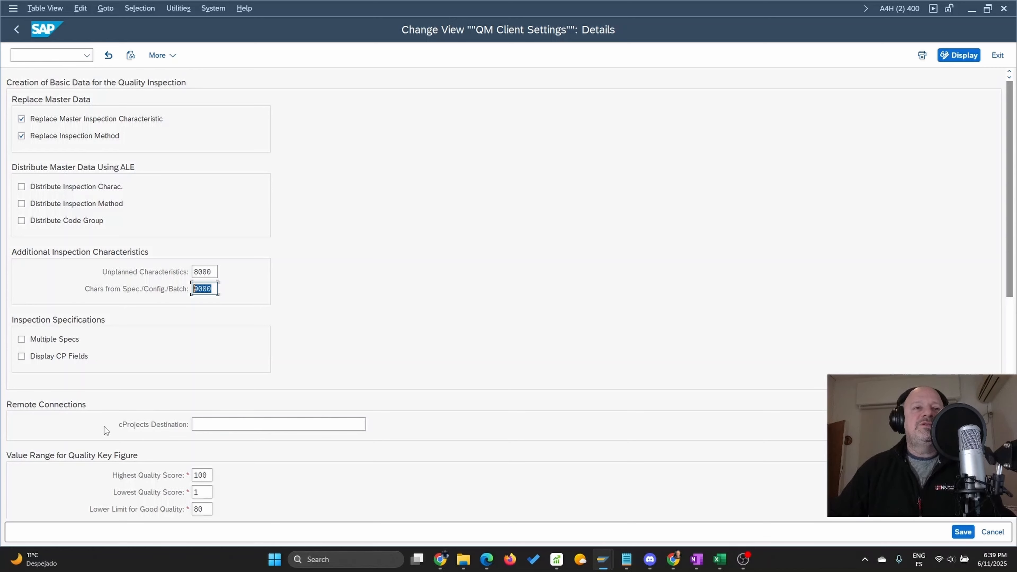
click(202, 423)
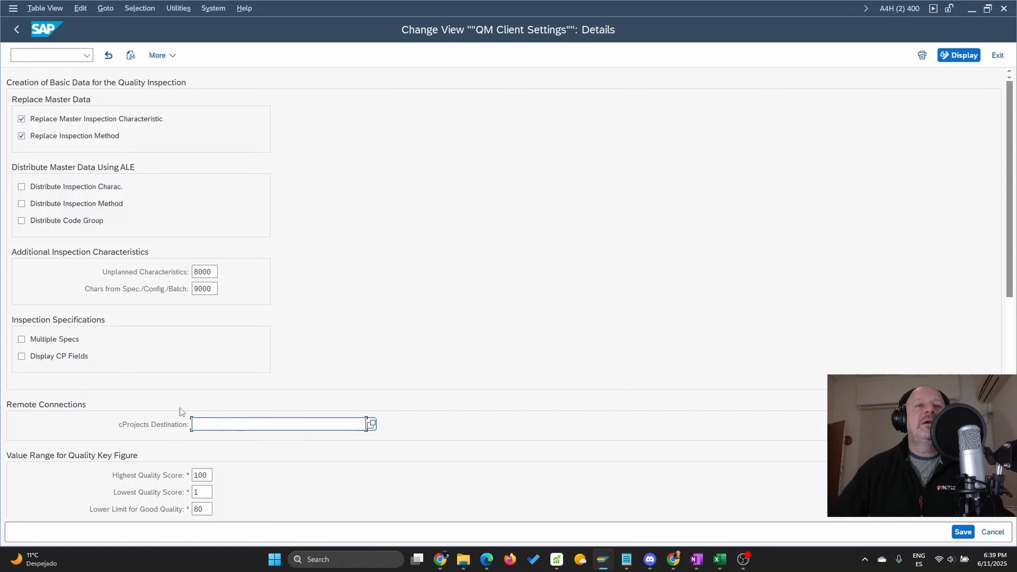
scroll(143, 398, down, 3)
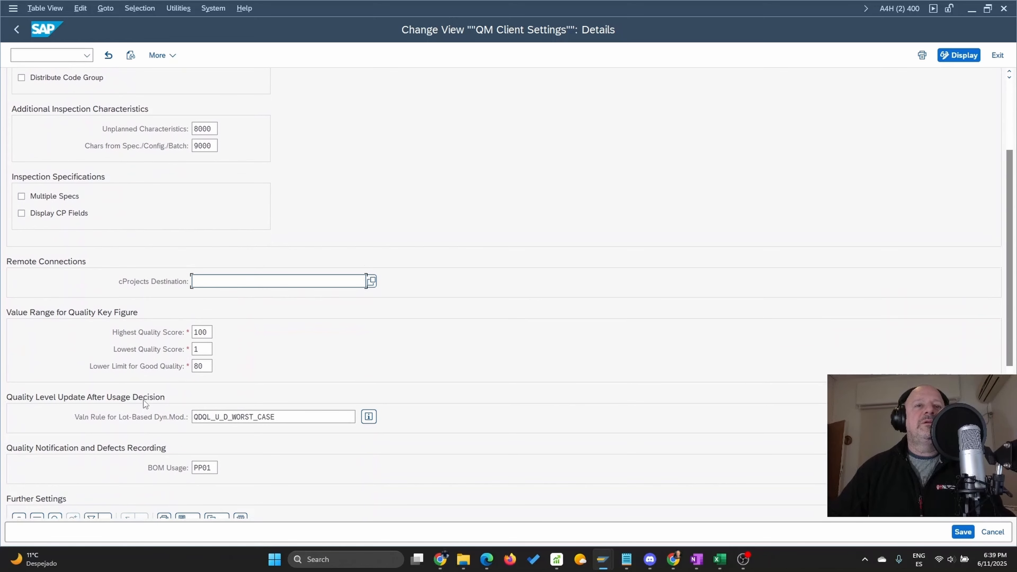
scroll(143, 400, down, 1)
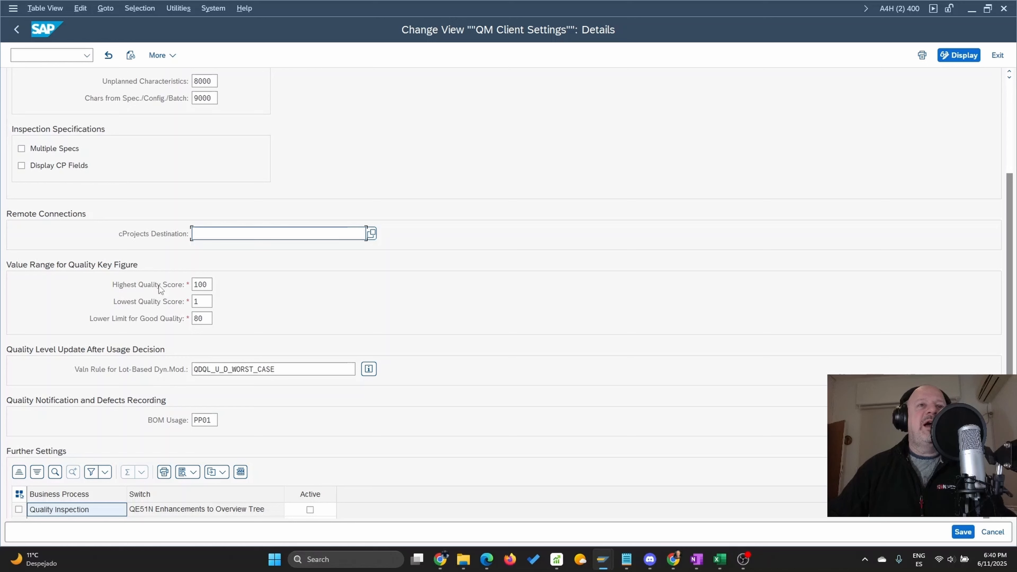
Examine the highest score, lowest score and lower limit for good quality in the quality key figure value range
double_click(206, 284)
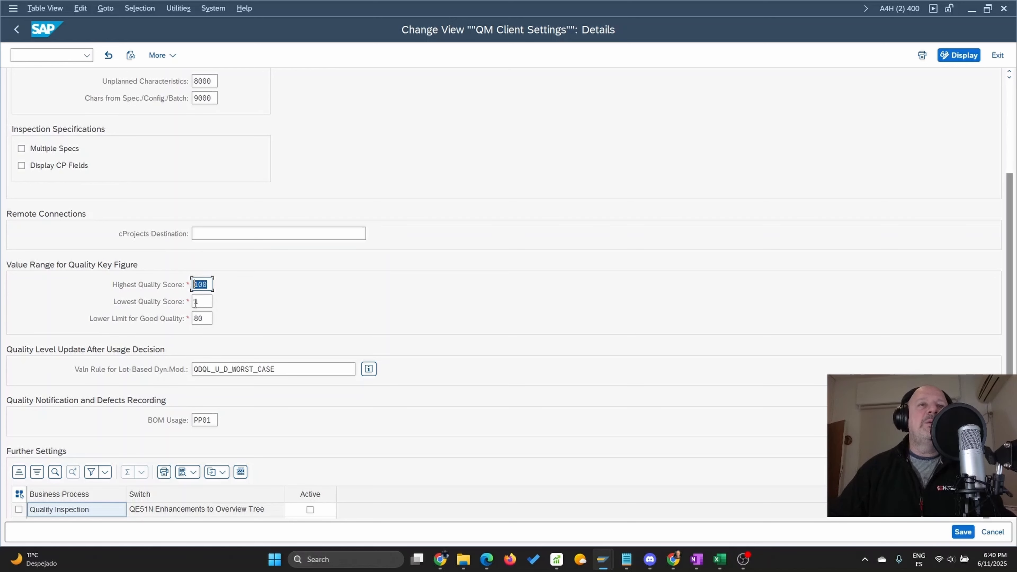
double_click(203, 301)
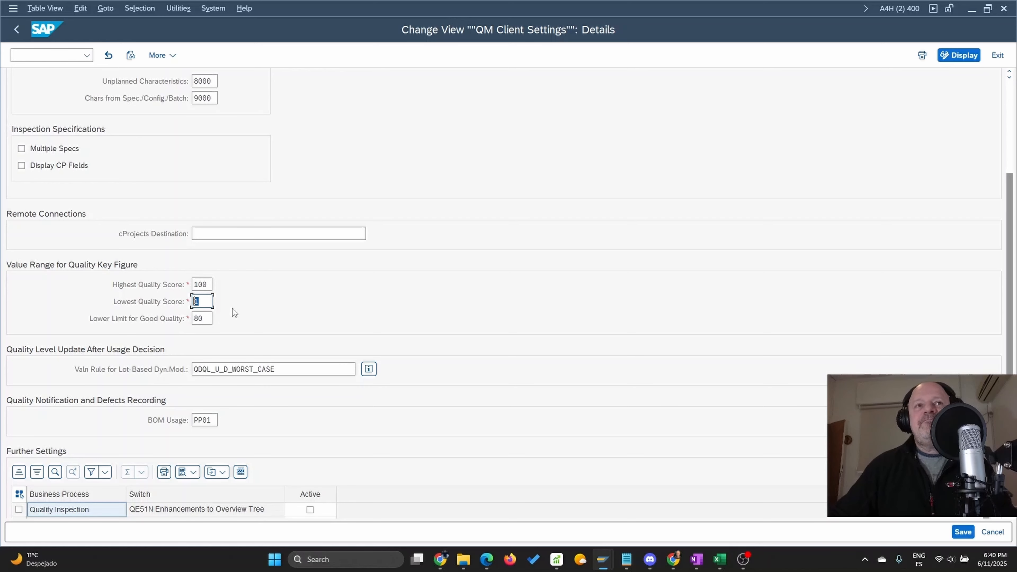
click(203, 301)
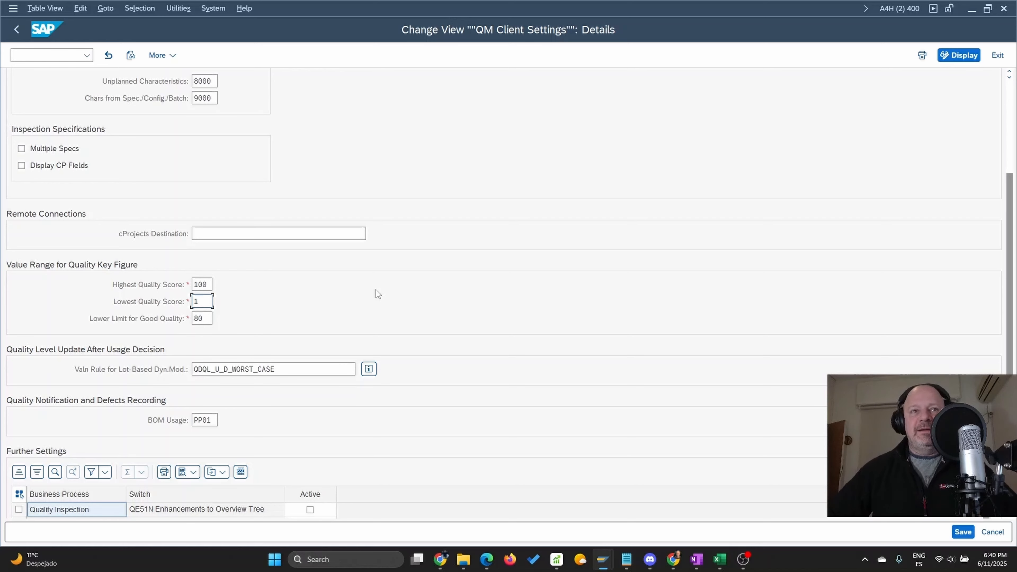
double_click(206, 285)
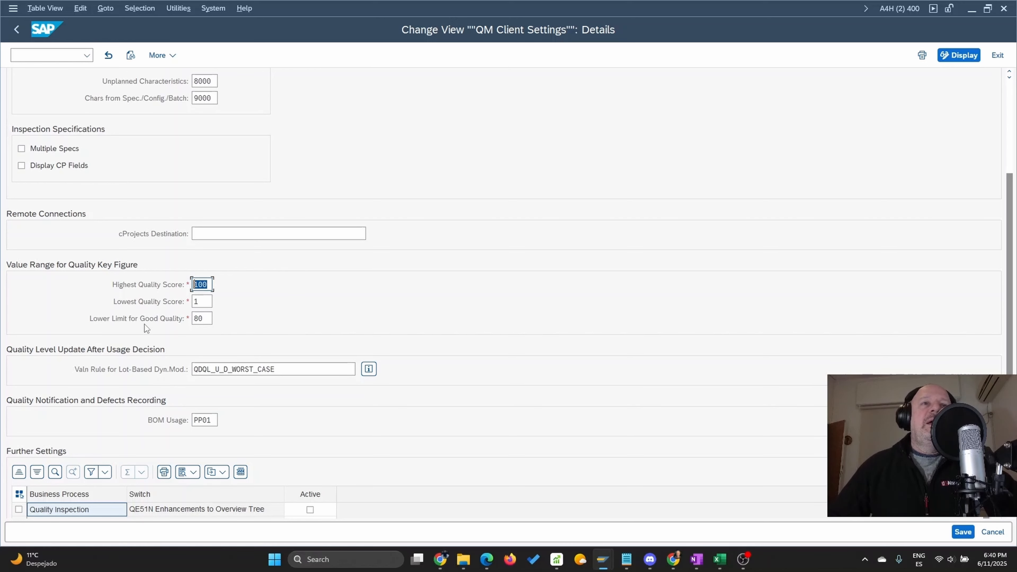
double_click(196, 318)
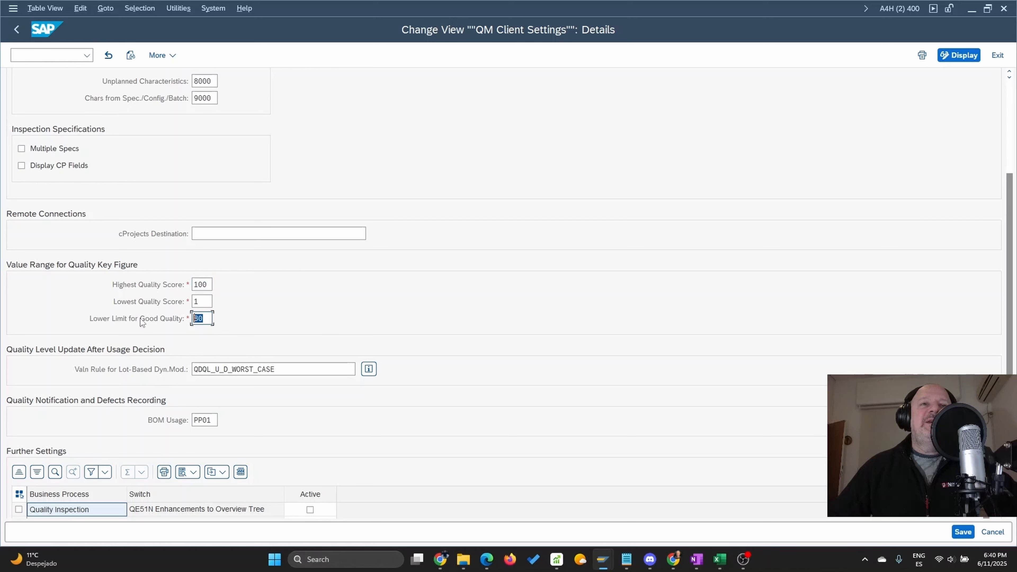
double_click(205, 284)
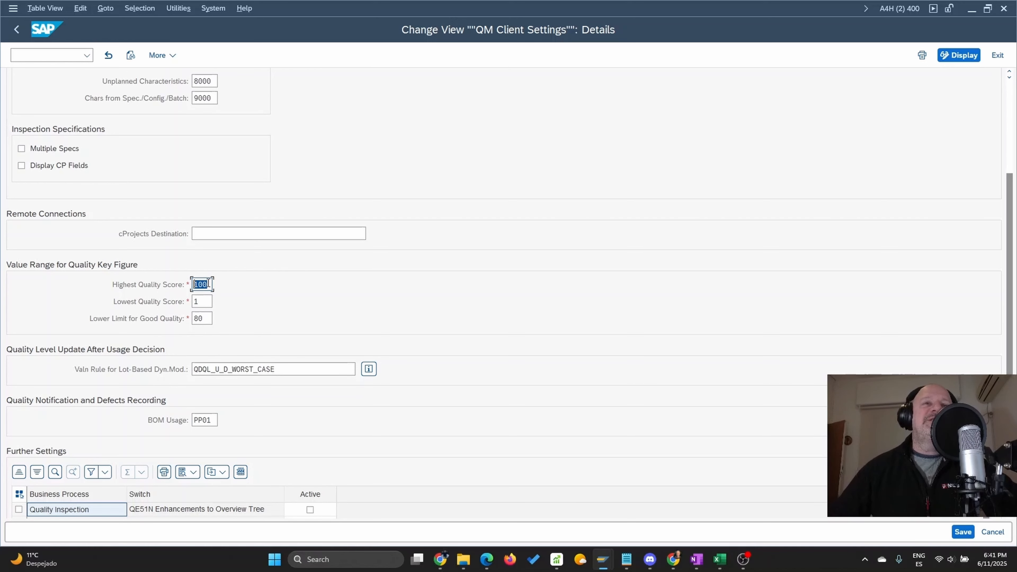
click(204, 321)
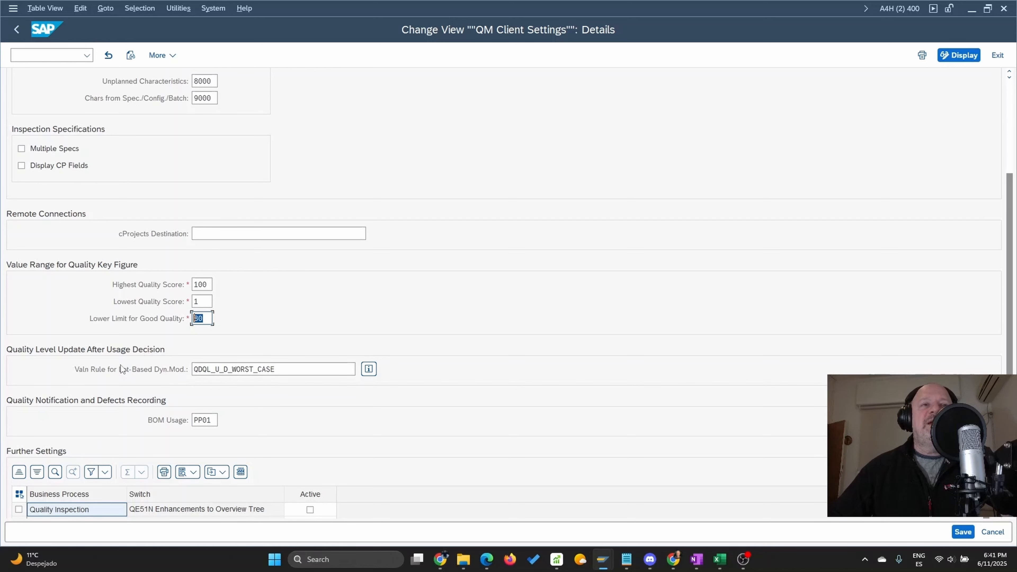
Examine the valuation rule for lot-based dynamic modification used for the quality level update after usage decision
drag(273, 371, 169, 371)
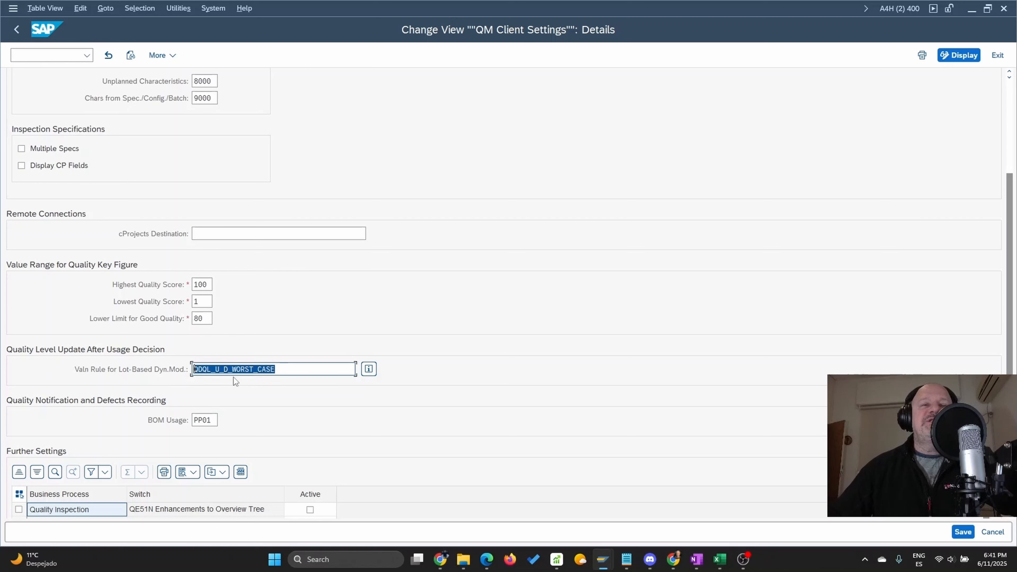
click(285, 372)
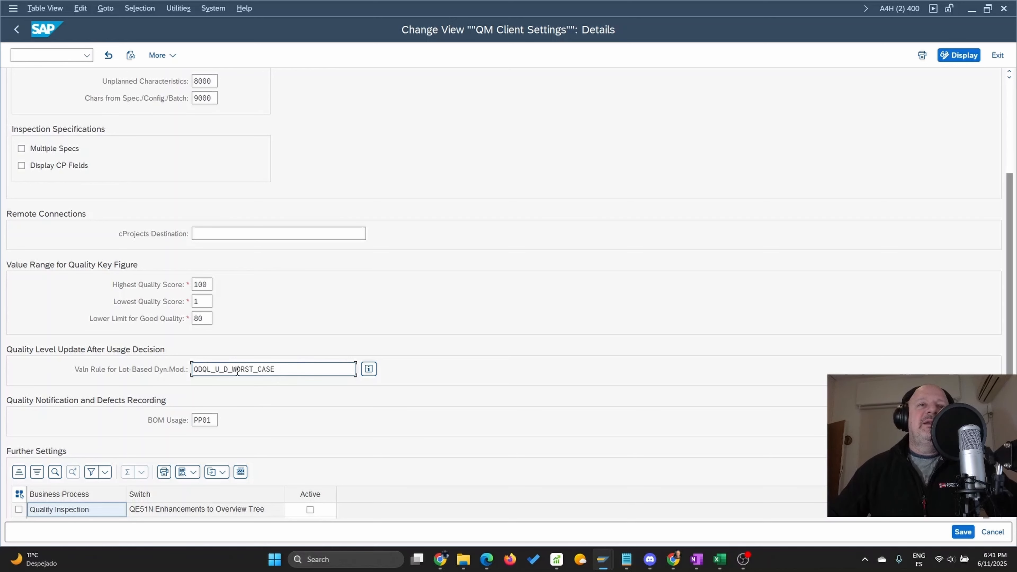
drag(281, 369, 149, 371)
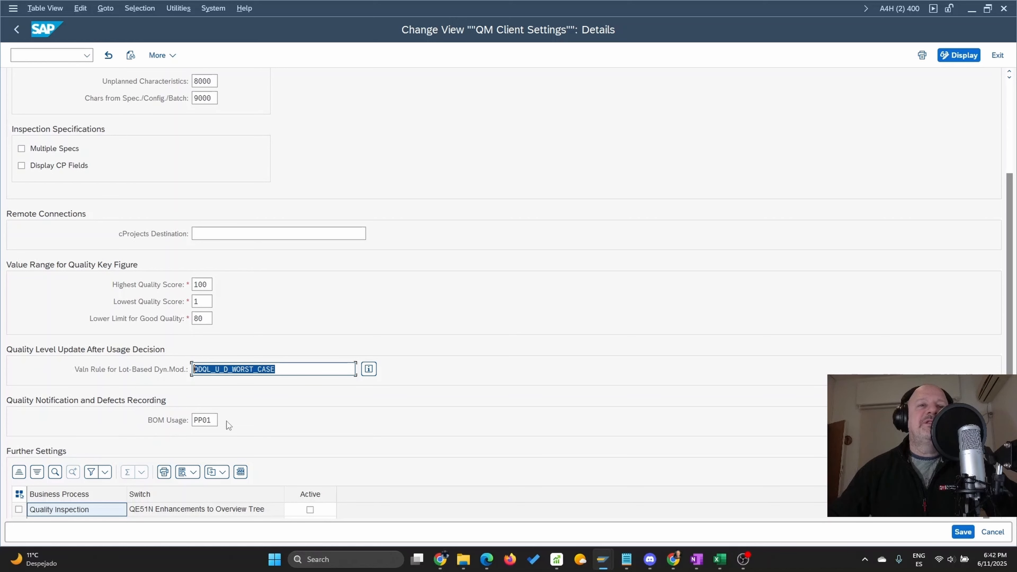
Check the possible BOM usage entries for quality notifications and defects recording, including Process Manufacturing and Production - General, without choosing another one
key(Tab)
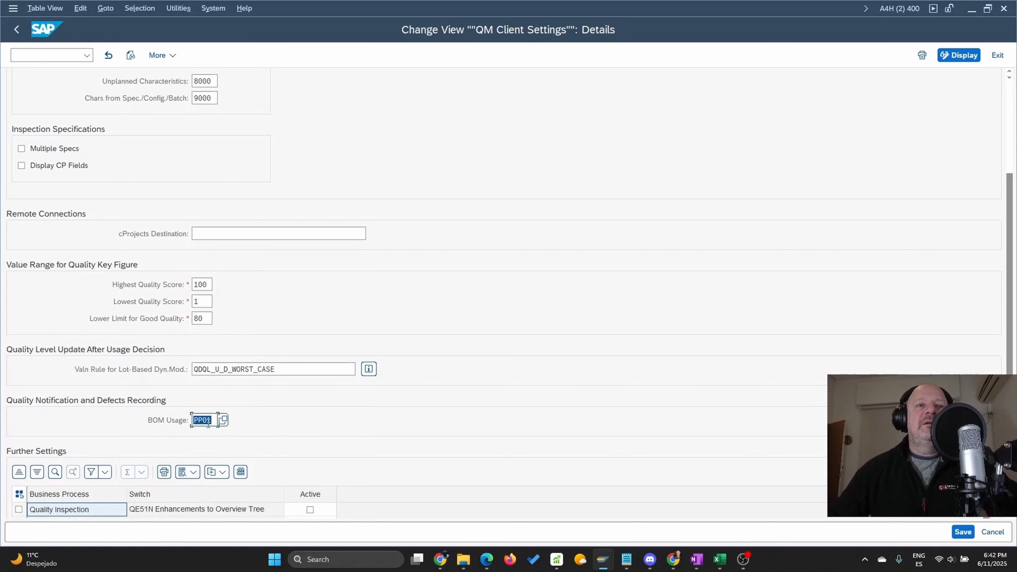
scroll(338, 426, down, 5)
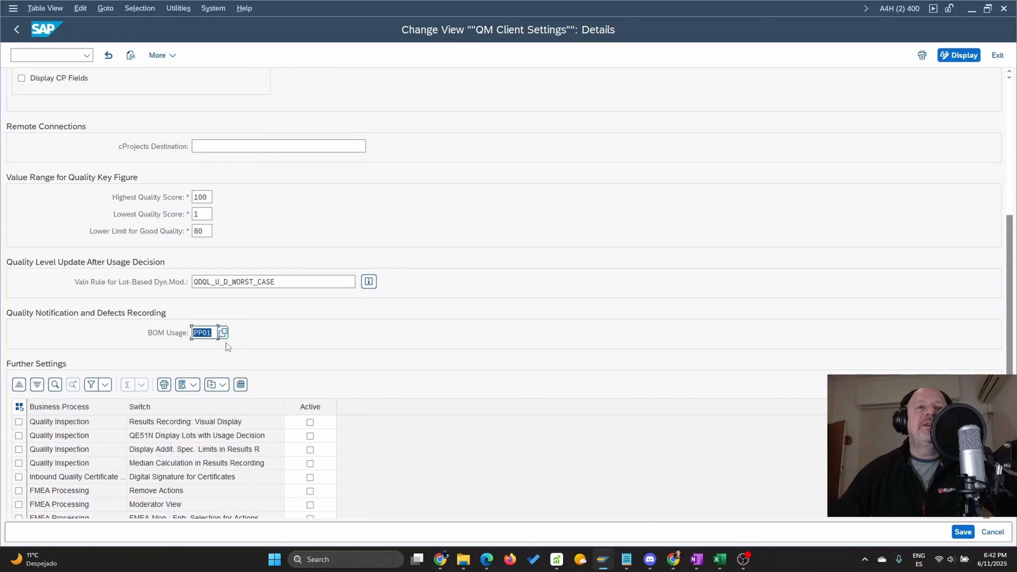
click(224, 335)
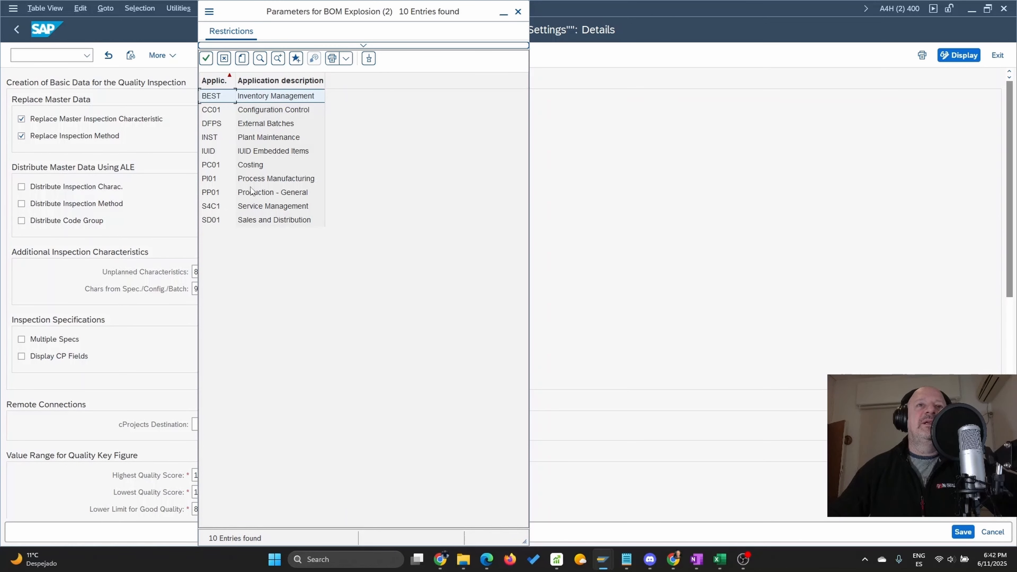
click(262, 185)
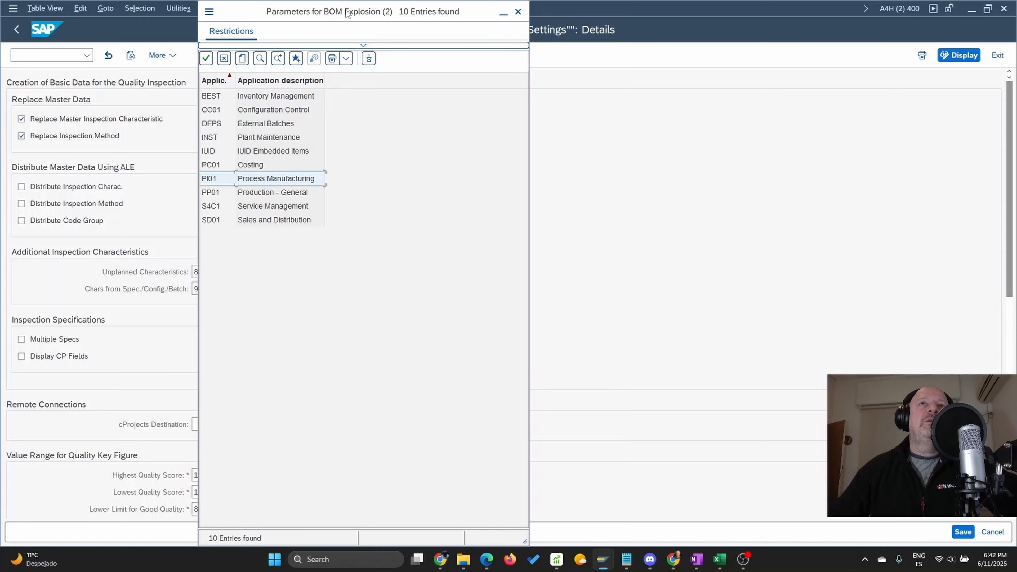
drag(346, 12, 483, 28)
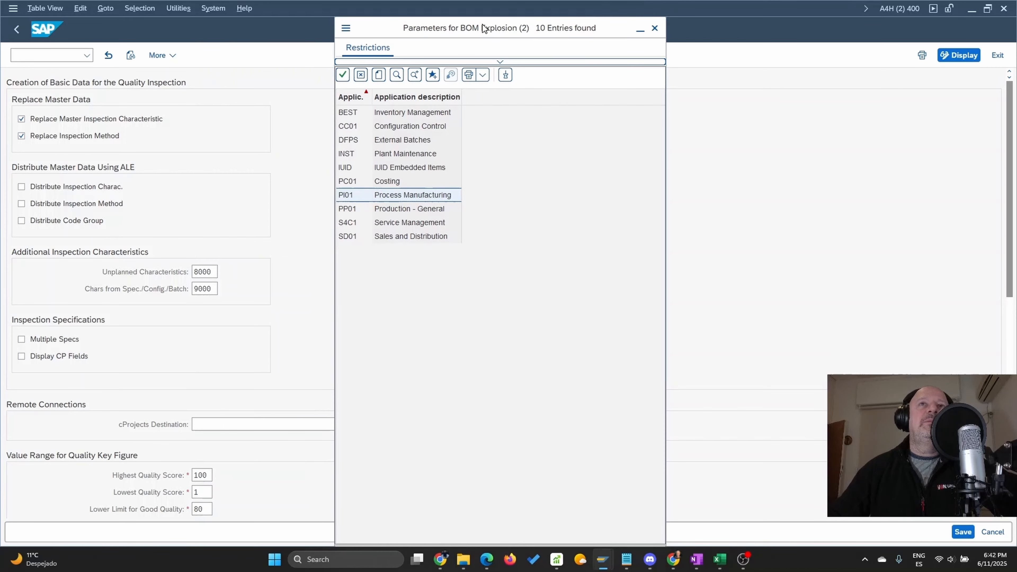
click(351, 200)
click(408, 212)
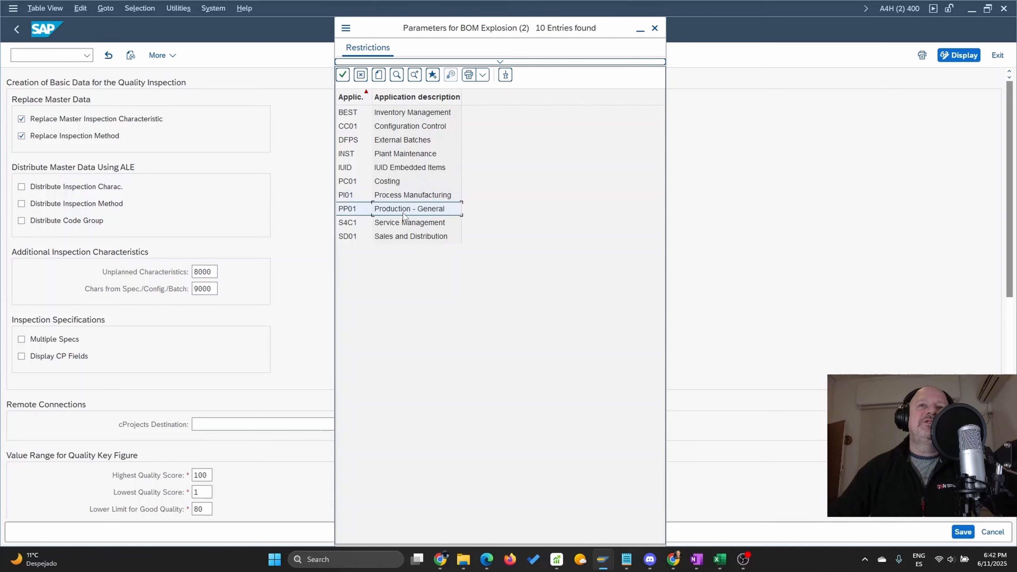
click(405, 198)
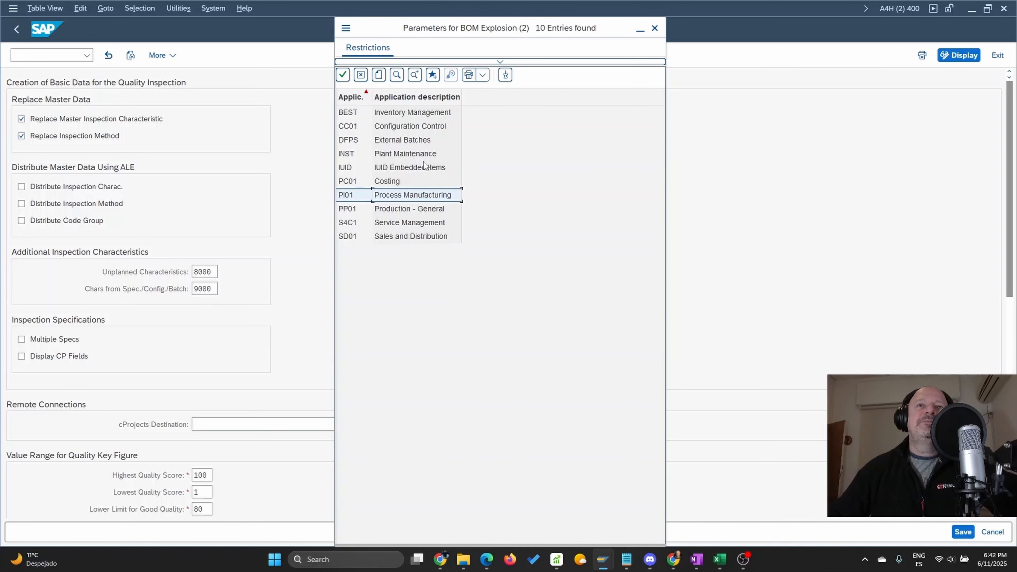
click(655, 28)
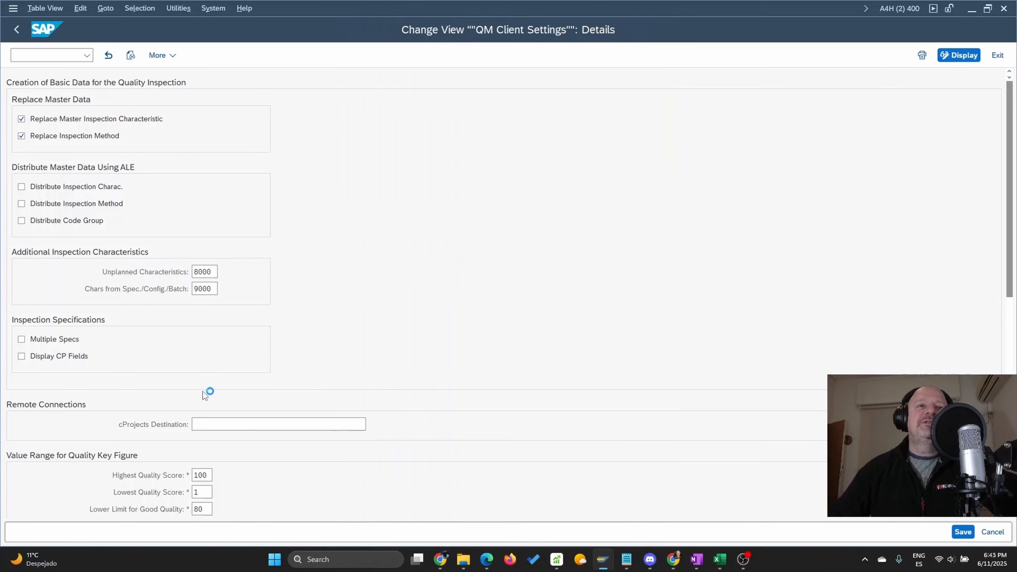
scroll(187, 390, down, 3)
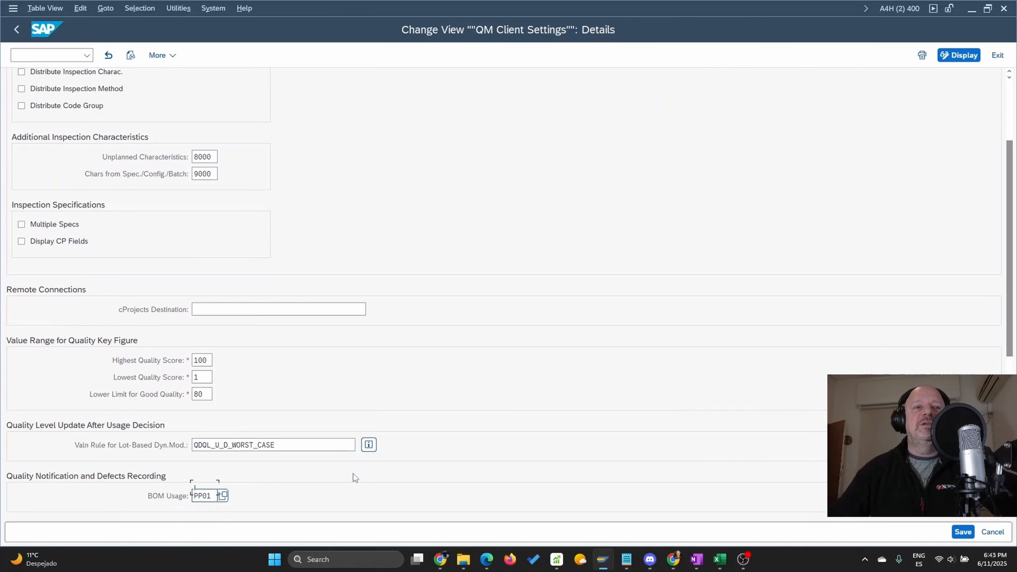
scroll(352, 474, down, 4)
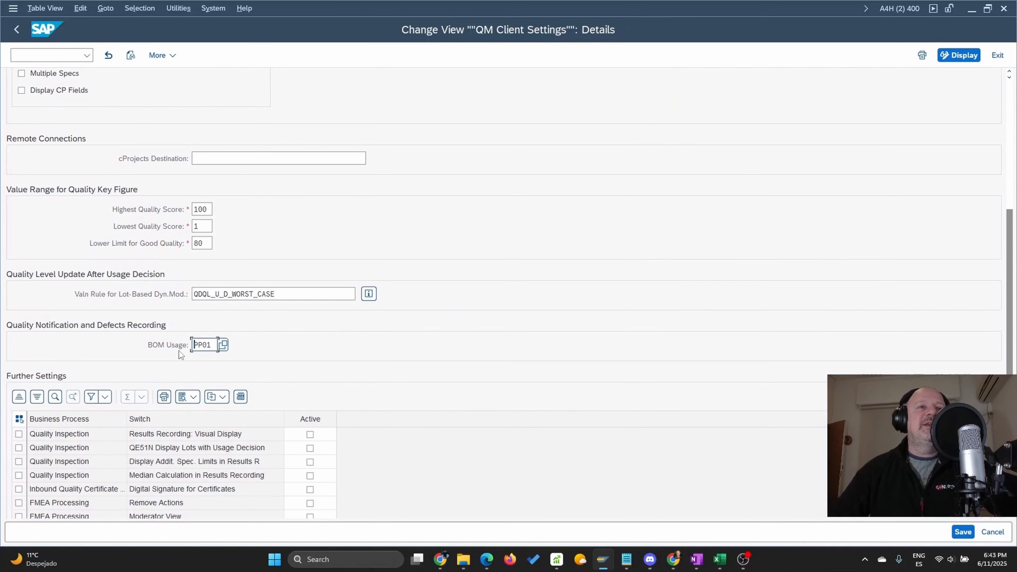
double_click(216, 345)
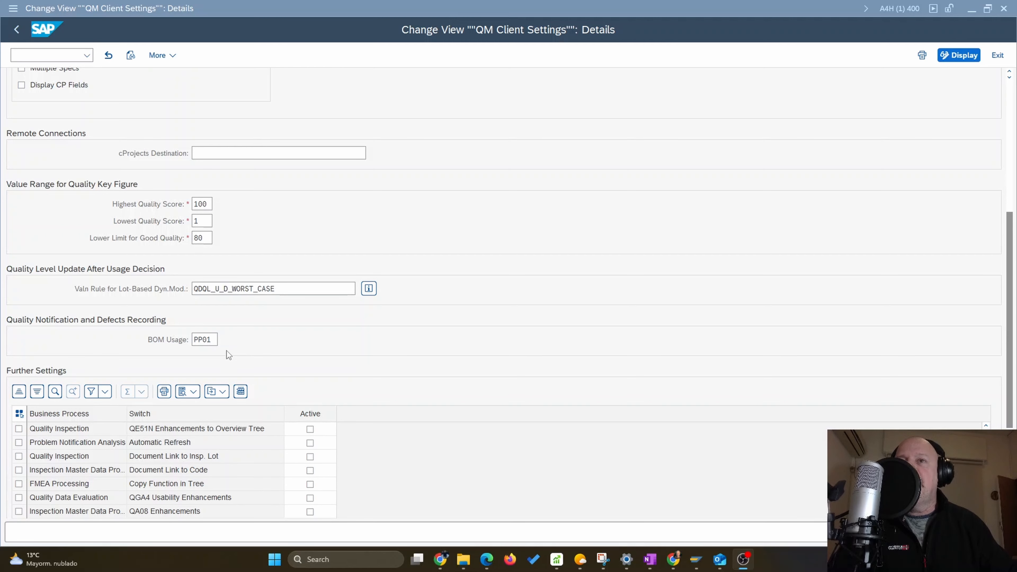
Look through the business process switches and their active flags in the further settings table
scroll(200, 345, down, 5)
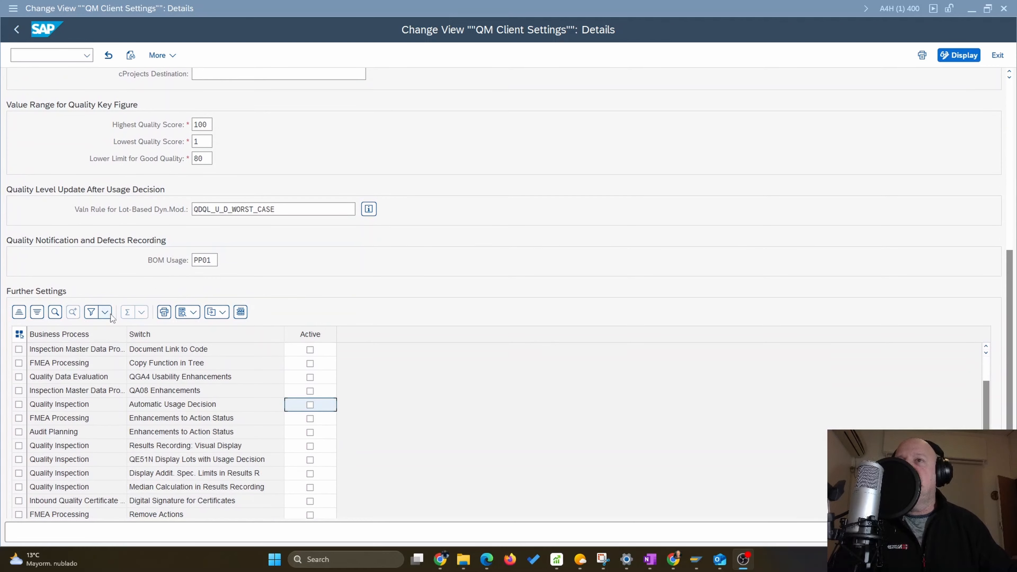
scroll(218, 265, down, 2)
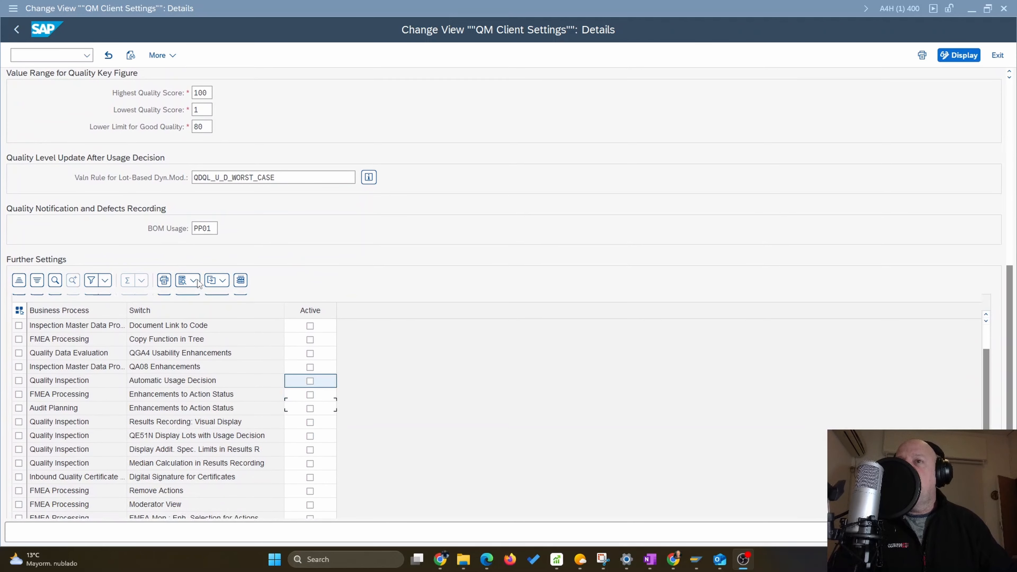
scroll(70, 298, down, 3)
scroll(70, 300, up, 4)
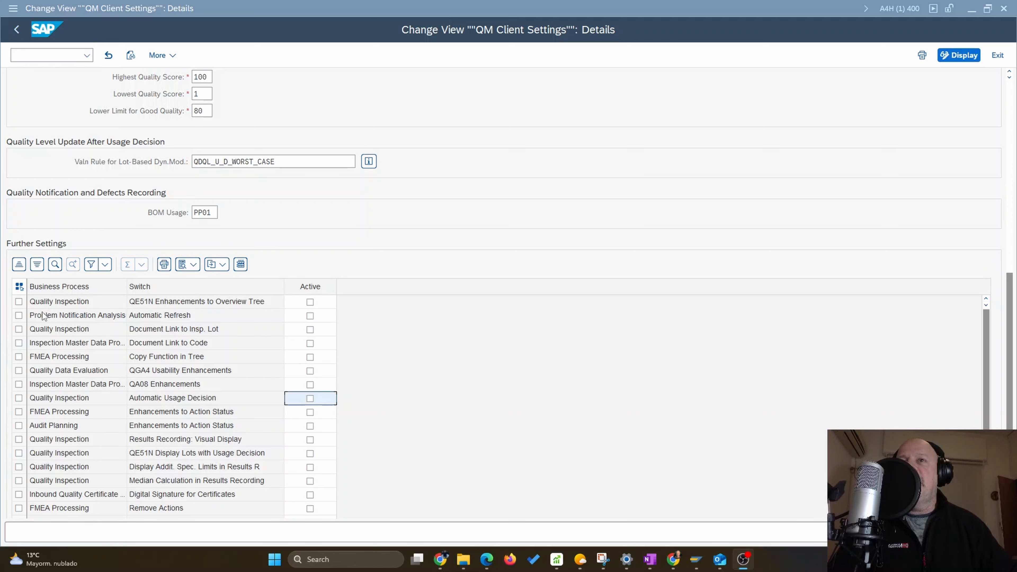
click(19, 302)
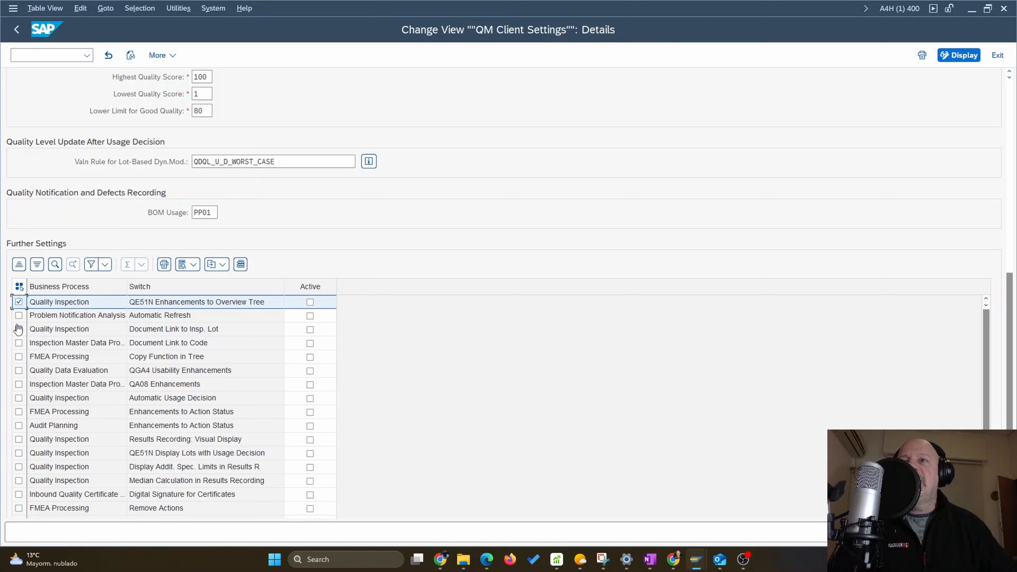
click(19, 316)
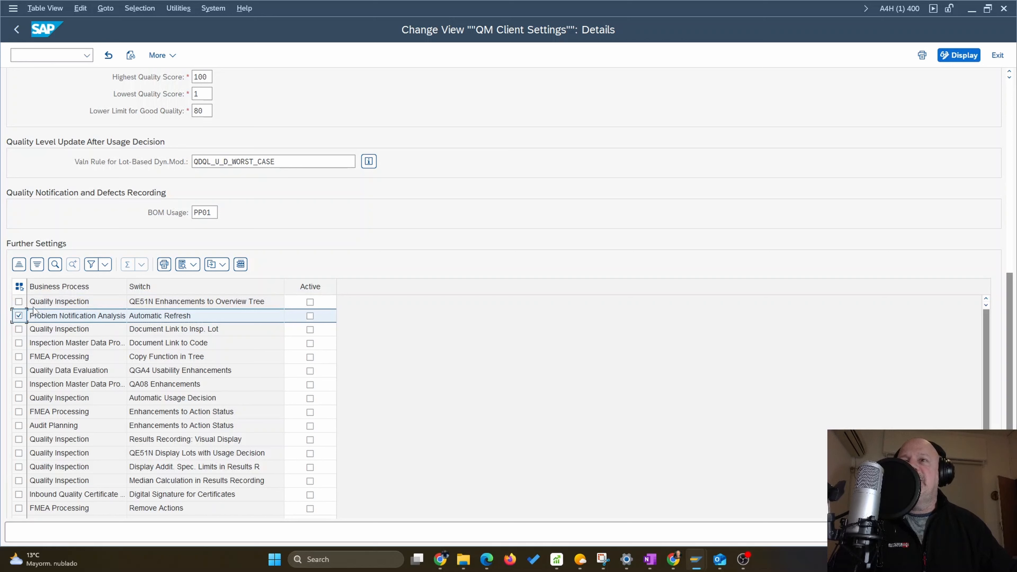
click(19, 302)
Activate the switches QE51N Enhancements to Overview Tree, Automatic Refresh, Document Link to Insp. Lot and Document Link to Code
click(310, 302)
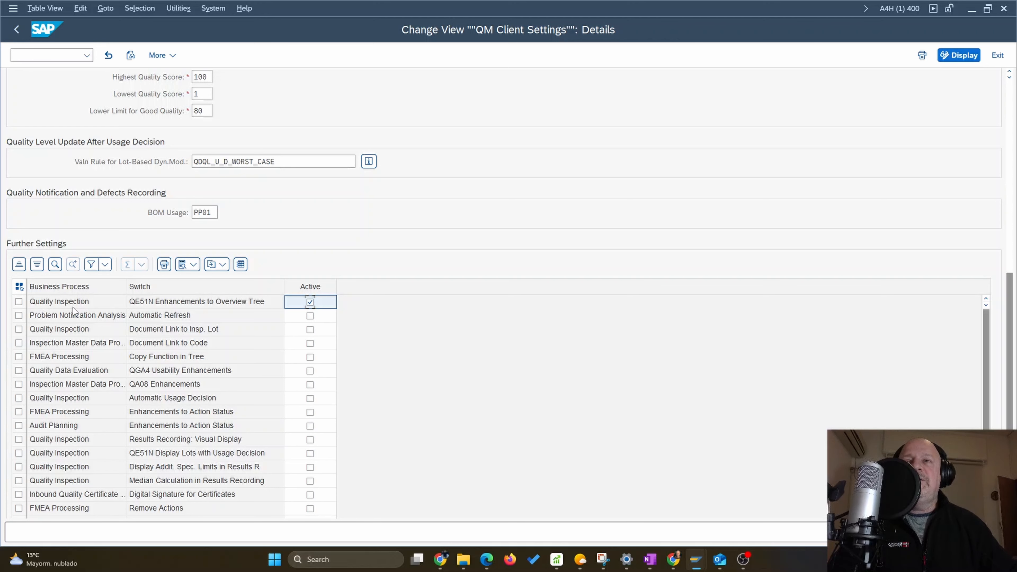
click(310, 315)
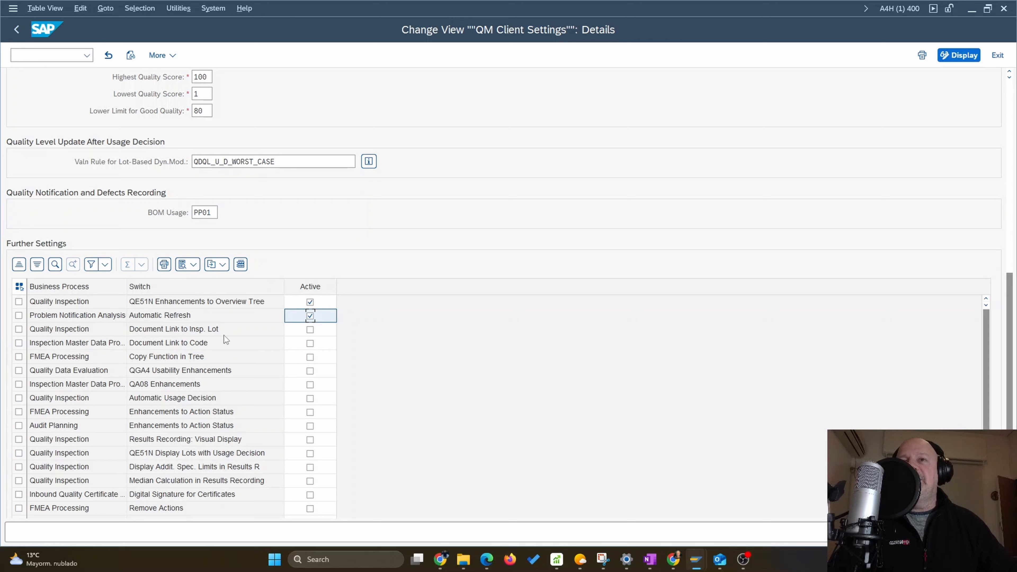
click(310, 330)
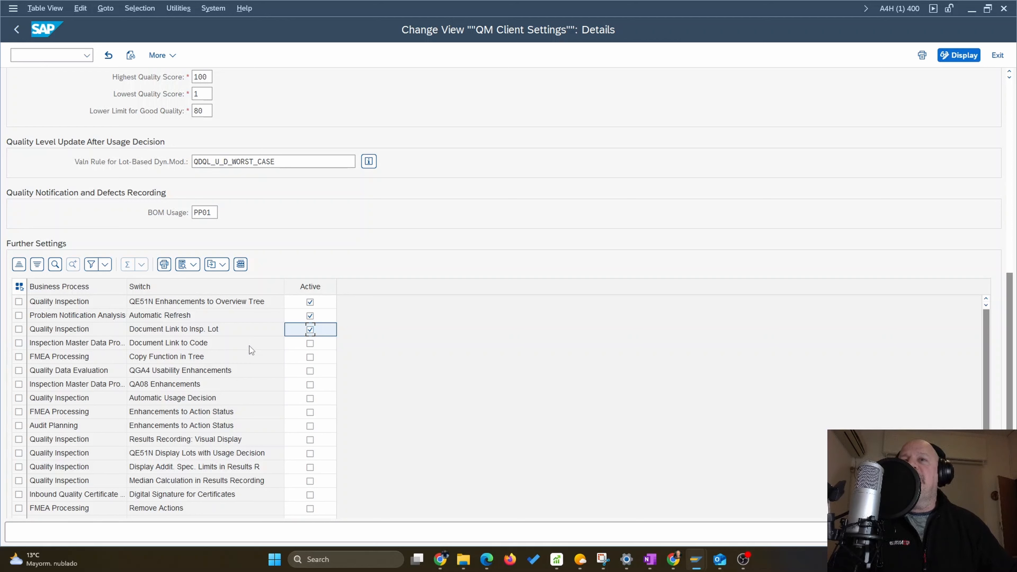
click(310, 344)
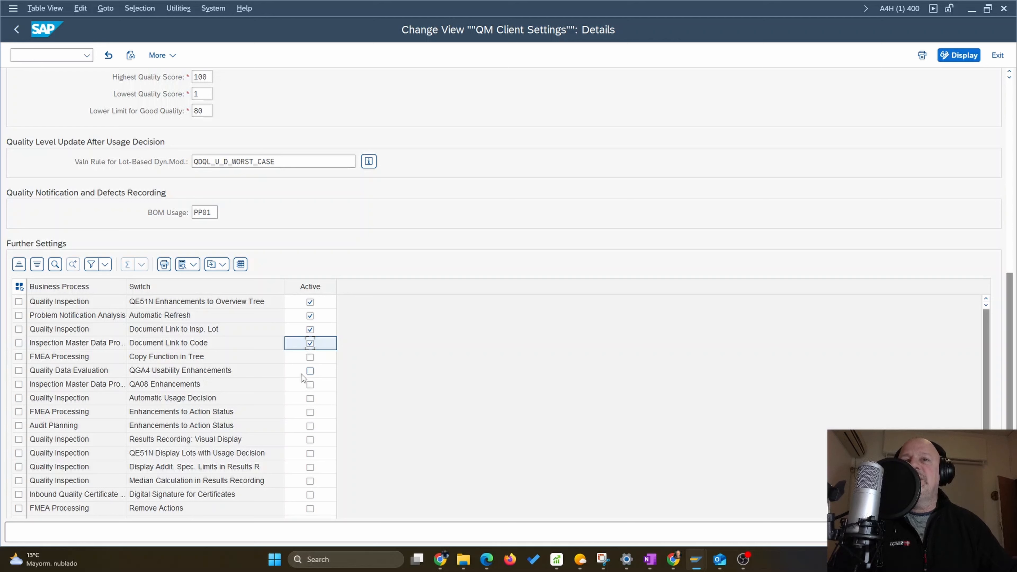
Activate the switches QGA4 Usability Enhancements, QA08 Enhancements and Automatic Usage Decision in the further settings
click(310, 371)
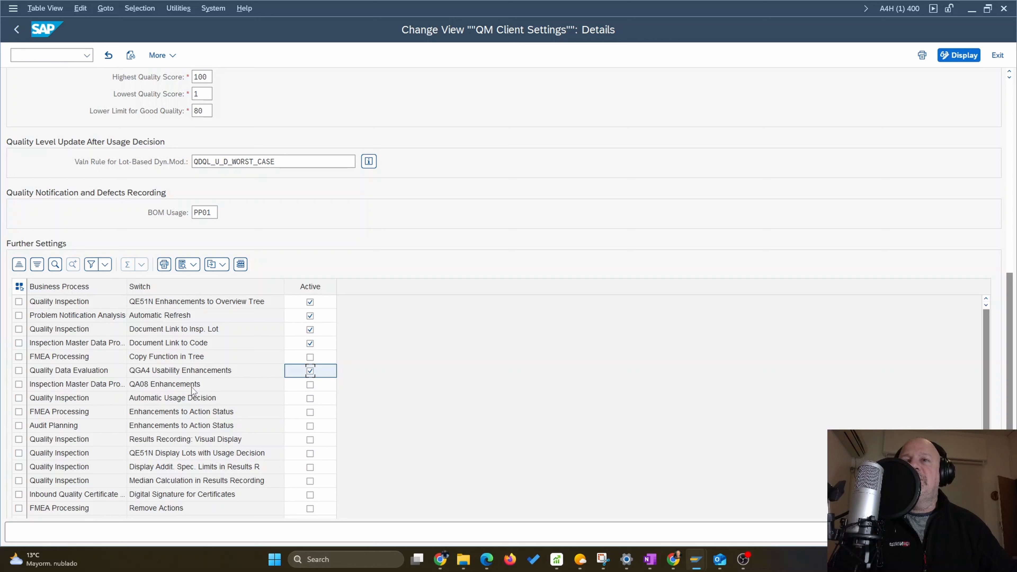
click(311, 386)
click(311, 385)
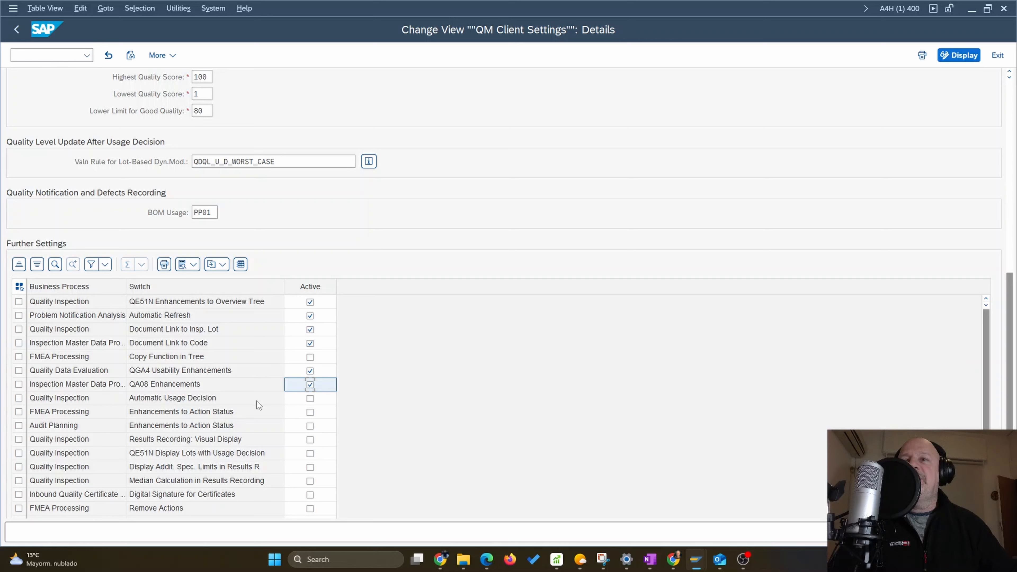
click(310, 400)
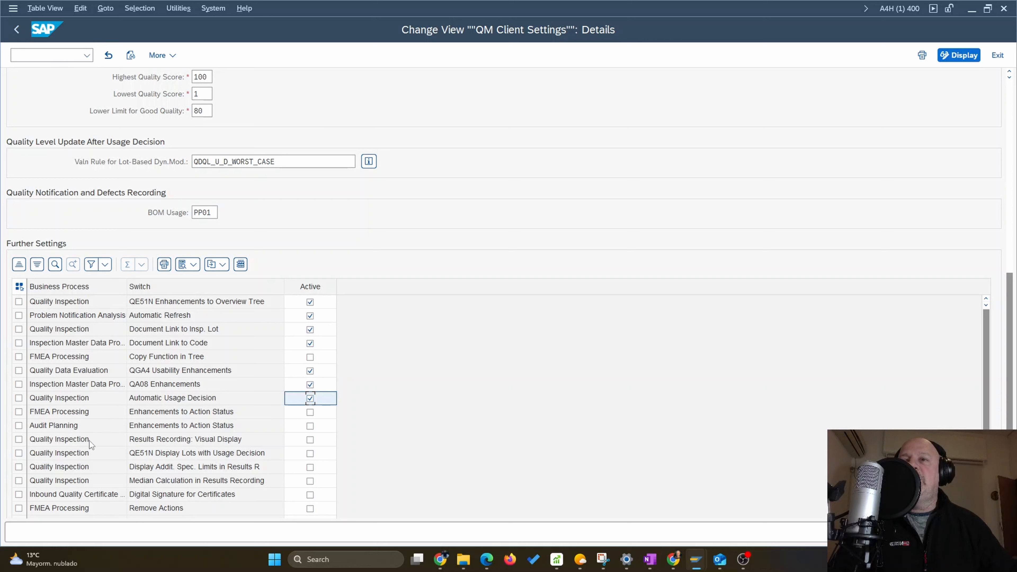
Activate Results Recording: Visual Display, QE51N Display Lots with Usage Decision, Display Addit. Spec. Limits in Results R and Median Calculation in Results Recording
click(310, 440)
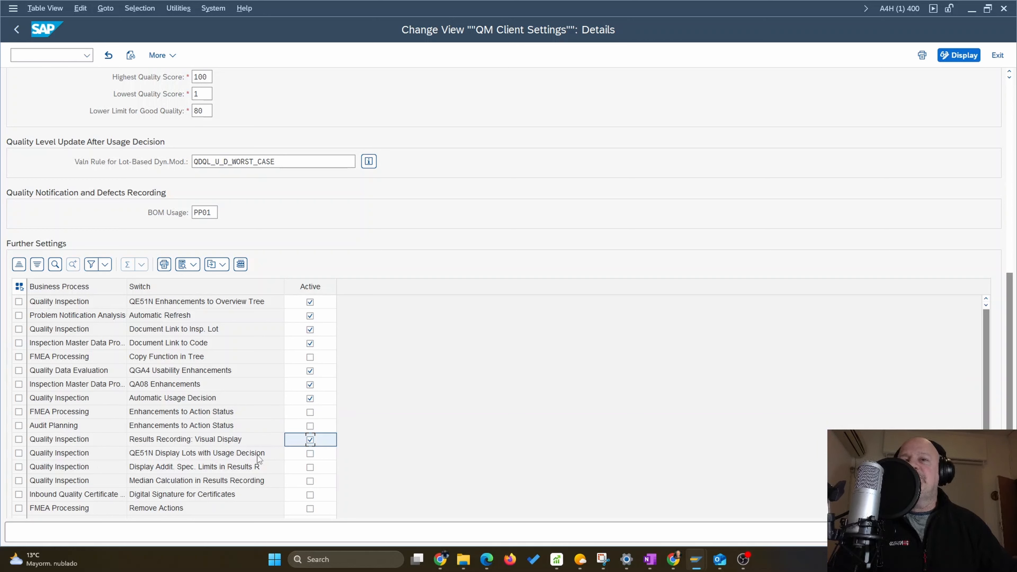
click(311, 454)
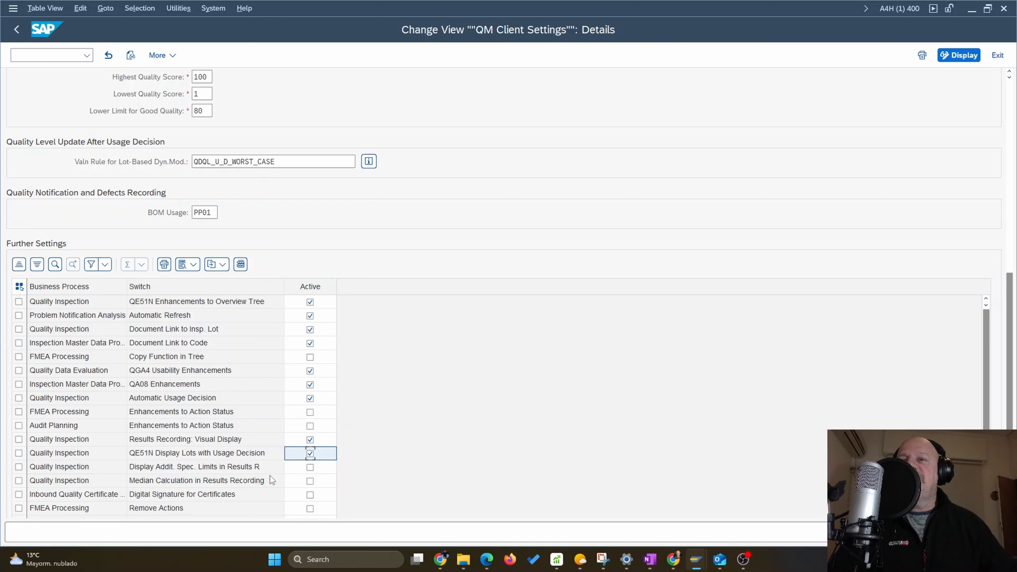
click(310, 468)
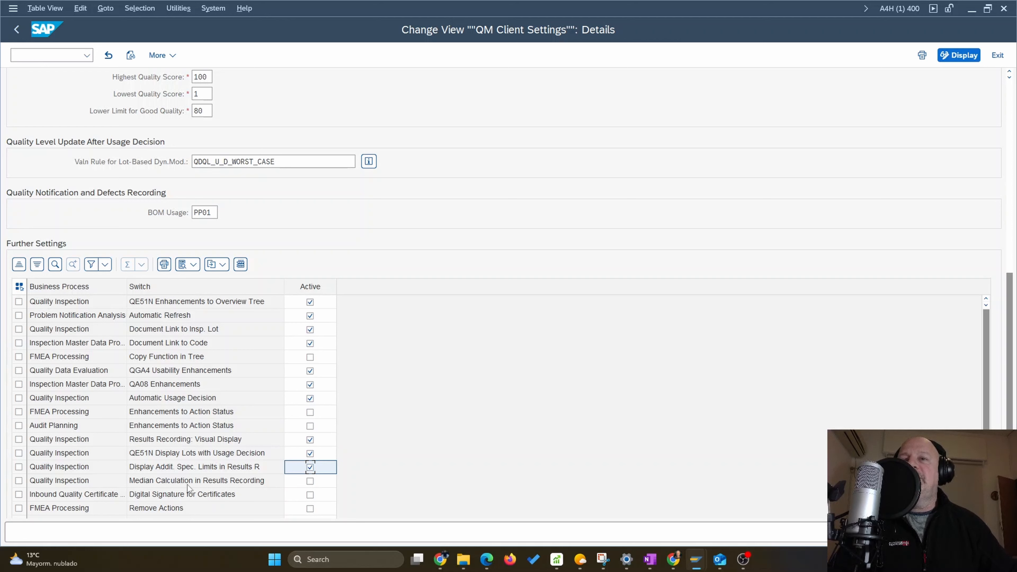
click(310, 481)
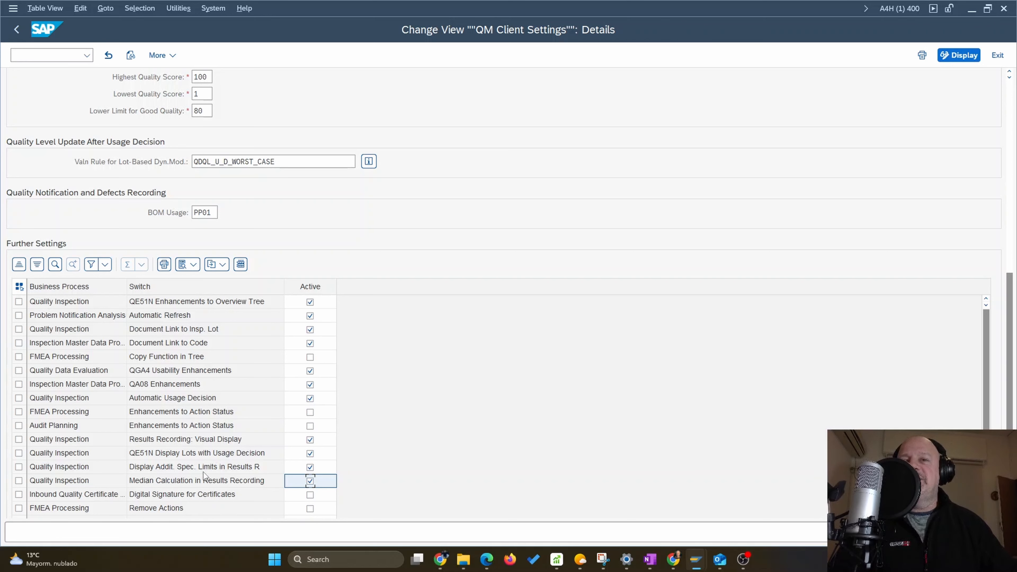
Activate the switches Digital Signature for Certificates, Late Characteristic Creation and QINF: Display Status in QI06 in the further settings
scroll(206, 473, down, 1)
scroll(206, 472, down, 2)
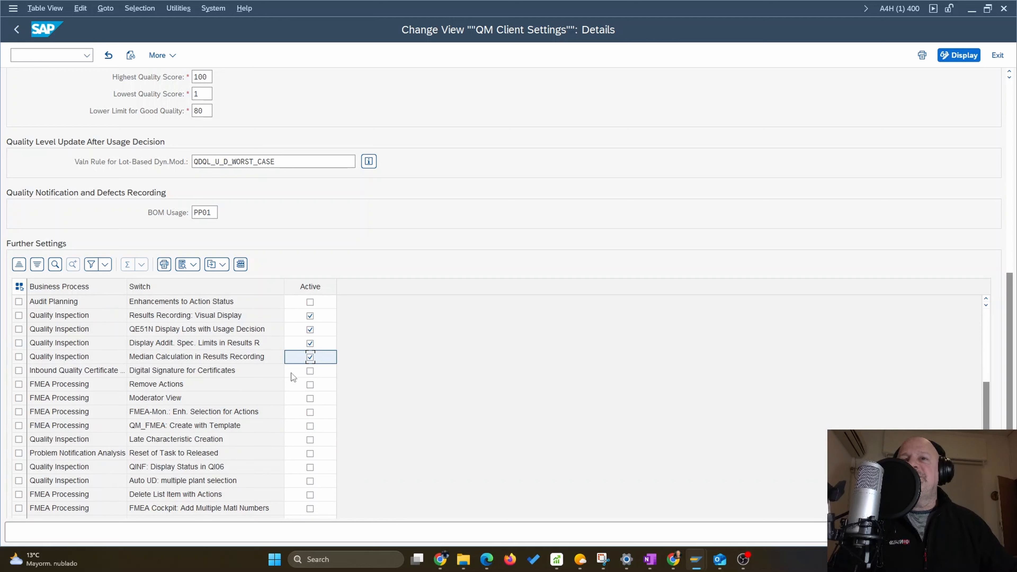
click(310, 371)
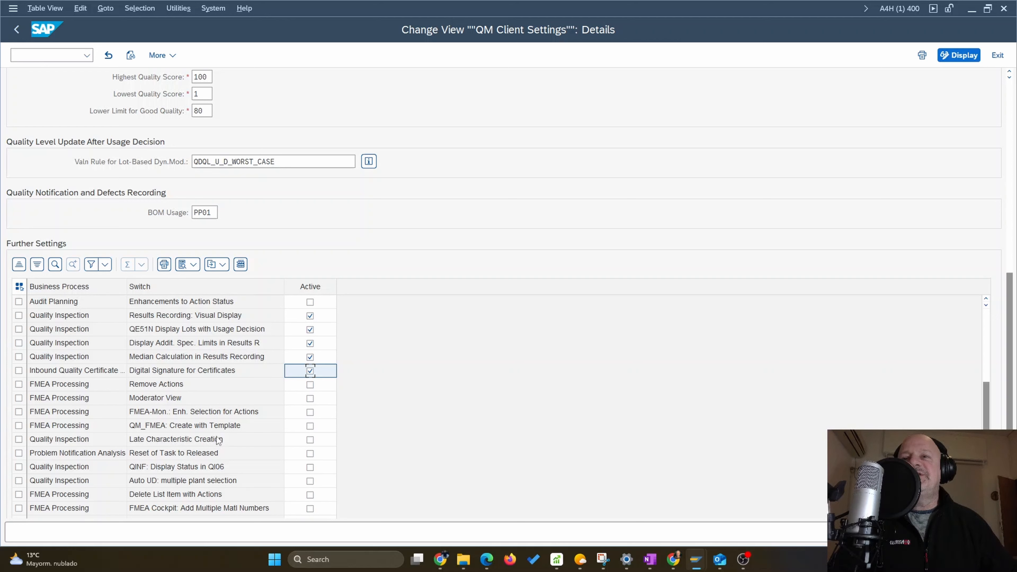
click(311, 440)
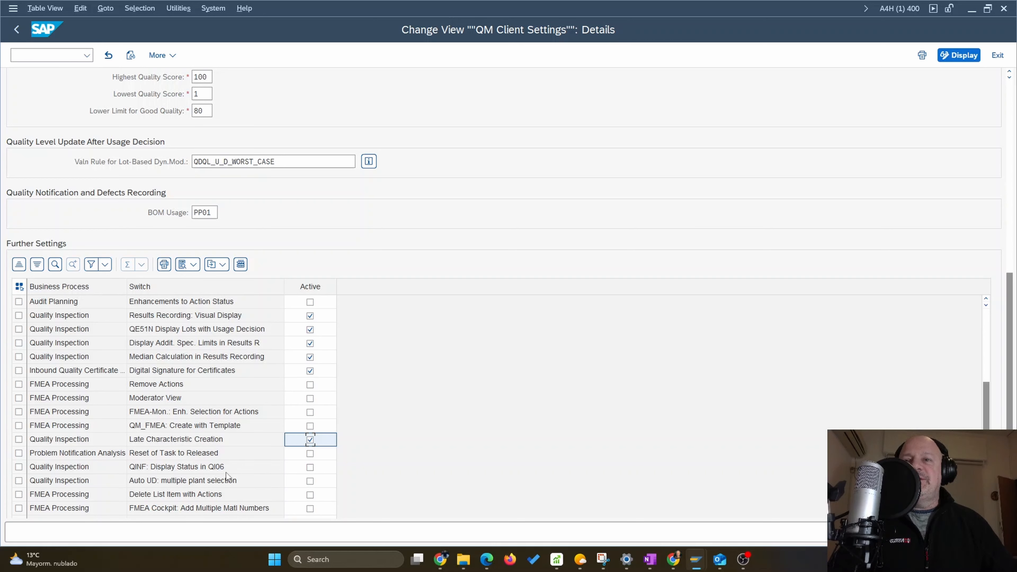
click(309, 467)
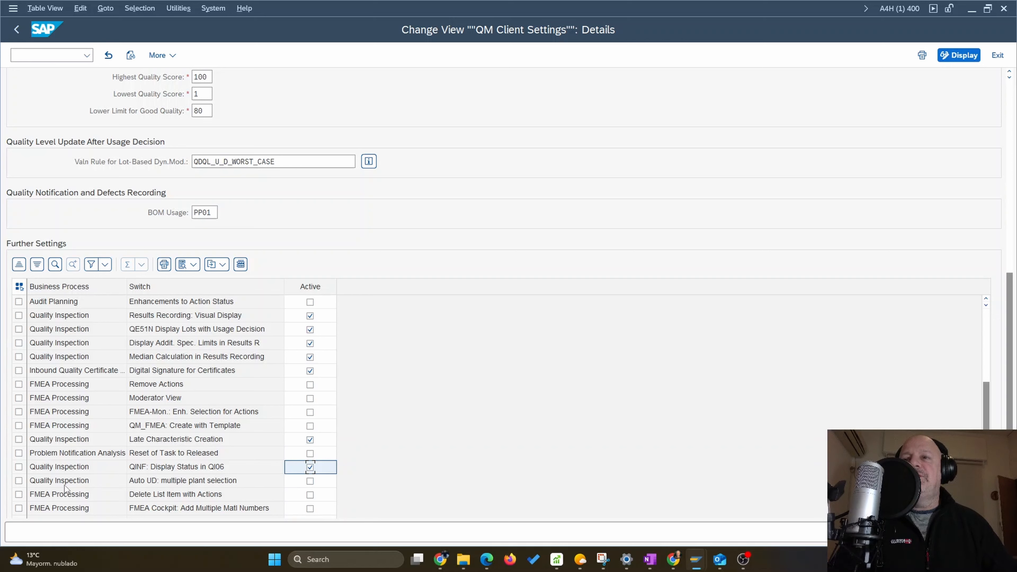
scroll(103, 485, down, 1)
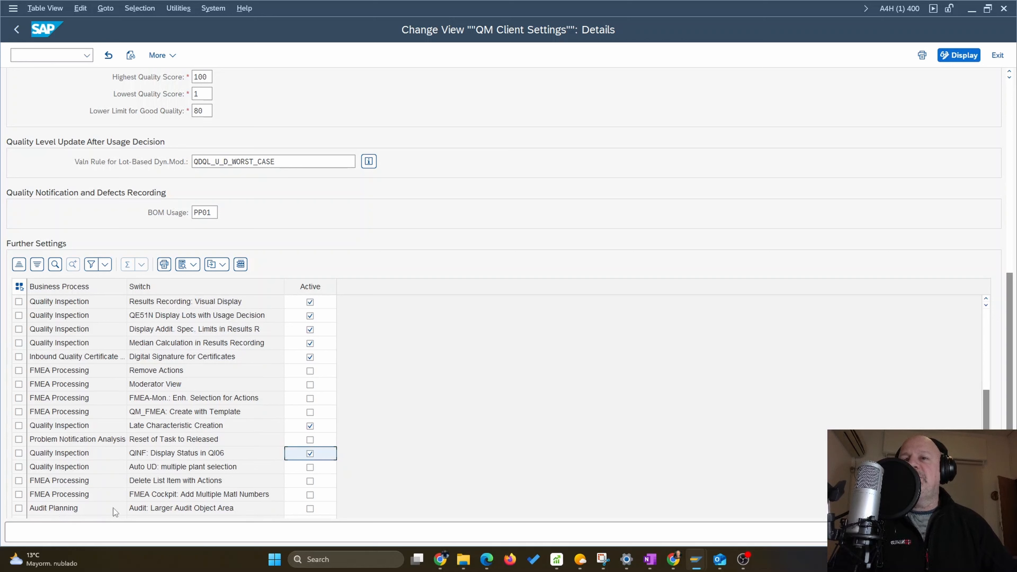
scroll(123, 436, up, 3)
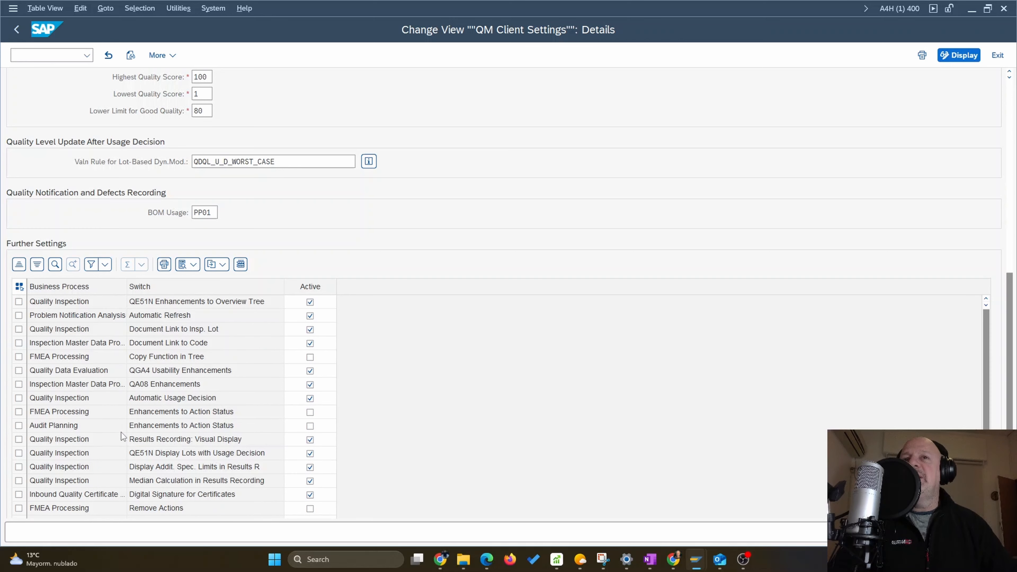
scroll(158, 419, down, 3)
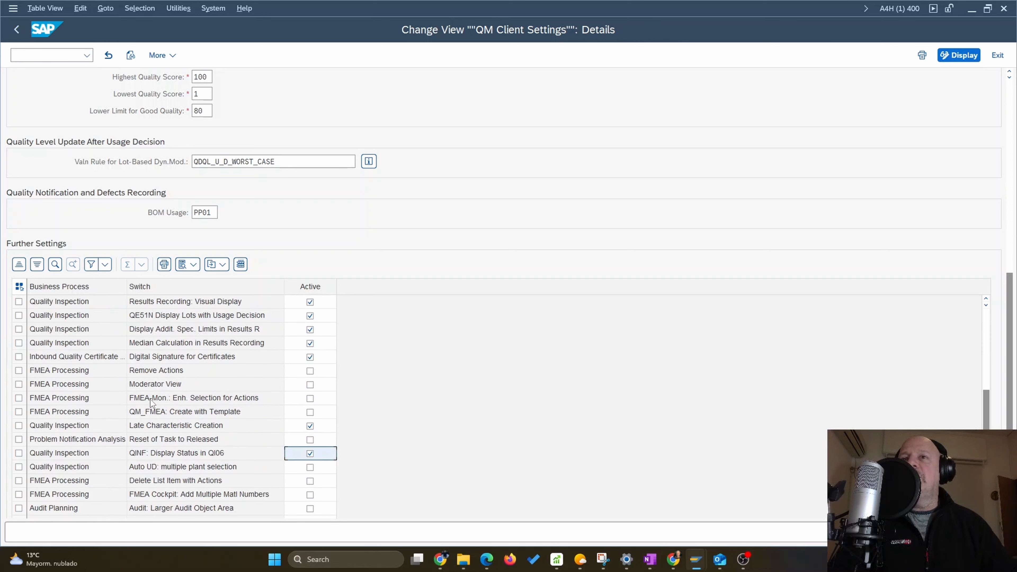